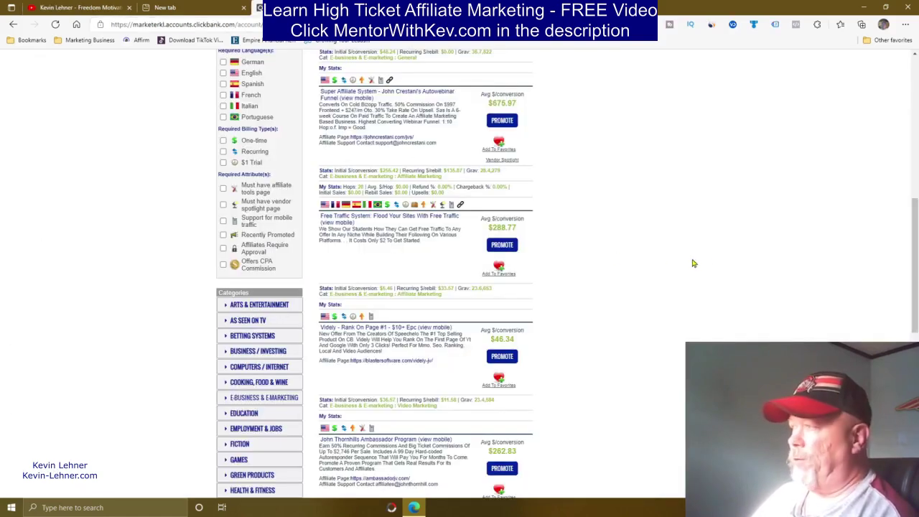
Look over the ClickBank Marketplace page heading and browse down to its list of product categories.
{"action": "scroll", "coordinate": [693, 262], "scroll_direction": "up", "scroll_amount": 15}
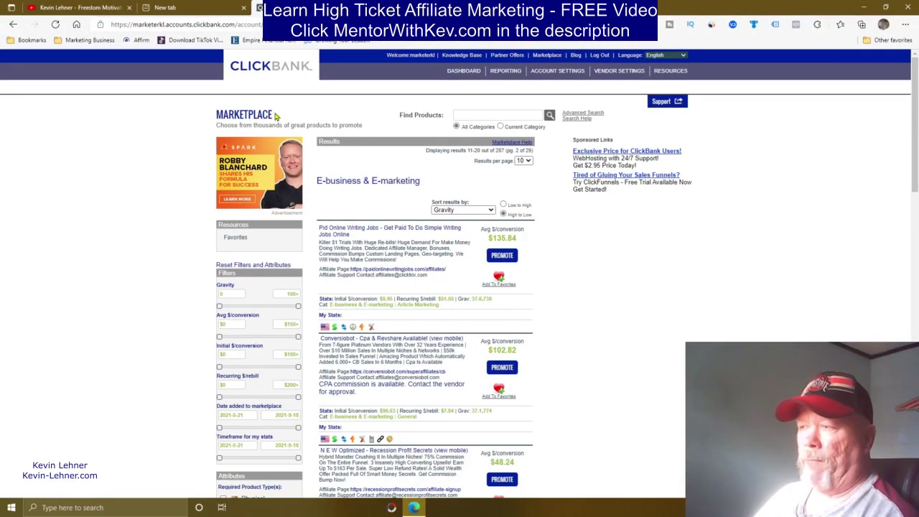
{"action": "left_click_drag", "start_coordinate": [259, 114], "coordinate": [214, 116]}
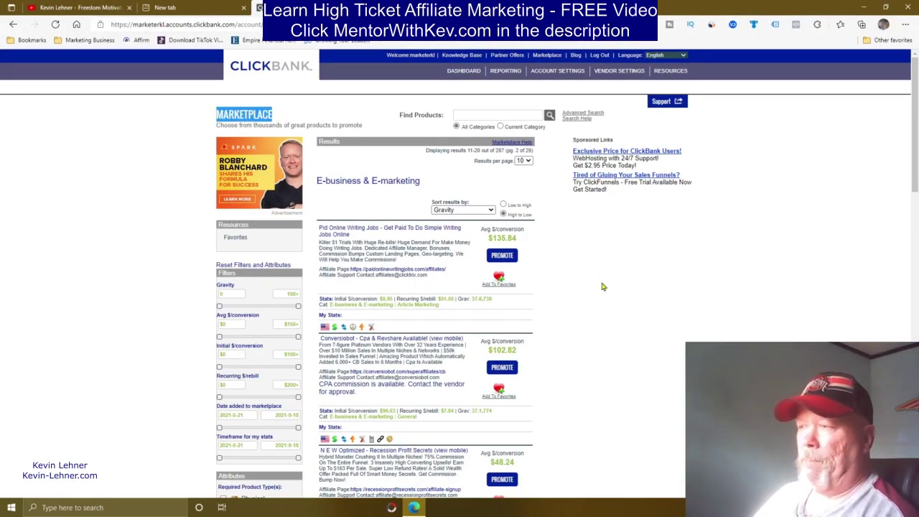
{"action": "left_click", "coordinate": [762, 297]}
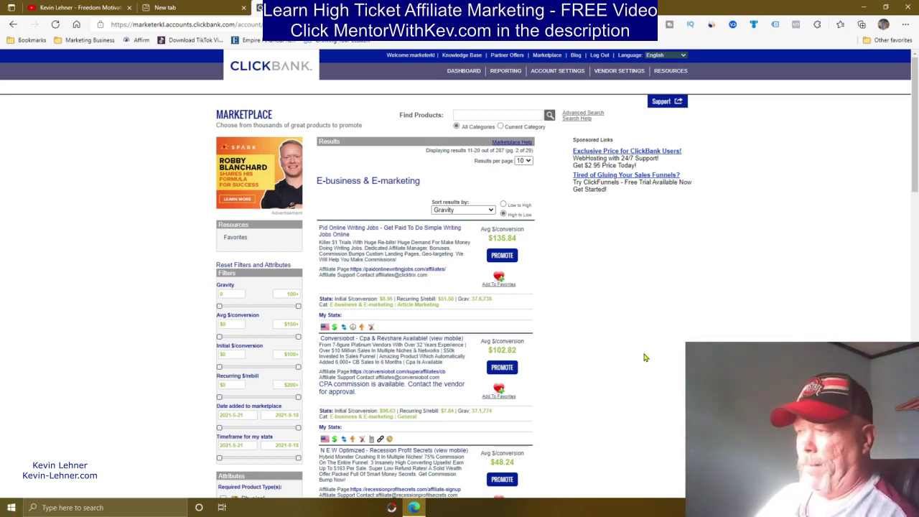
{"action": "scroll", "coordinate": [643, 358], "scroll_direction": "down", "scroll_amount": 5}
{"action": "scroll", "coordinate": [643, 358], "scroll_direction": "down", "scroll_amount": 5}
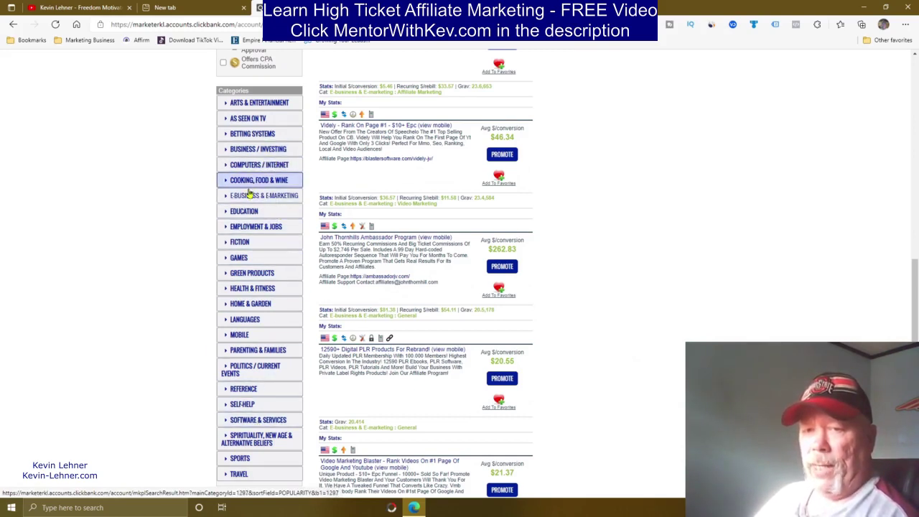
{"action": "scroll", "coordinate": [705, 280], "scroll_direction": "up", "scroll_amount": 15}
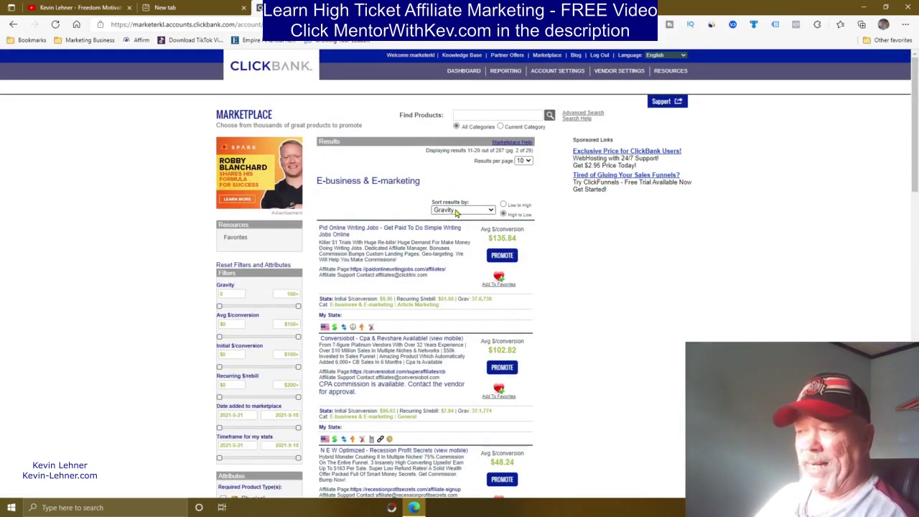
Examine the gravity-sorted E-business & E-marketing offers, highlighting the average earnings per conversion of the Free Traffic System offer.
{"action": "scroll", "coordinate": [634, 330], "scroll_direction": "down", "scroll_amount": 5}
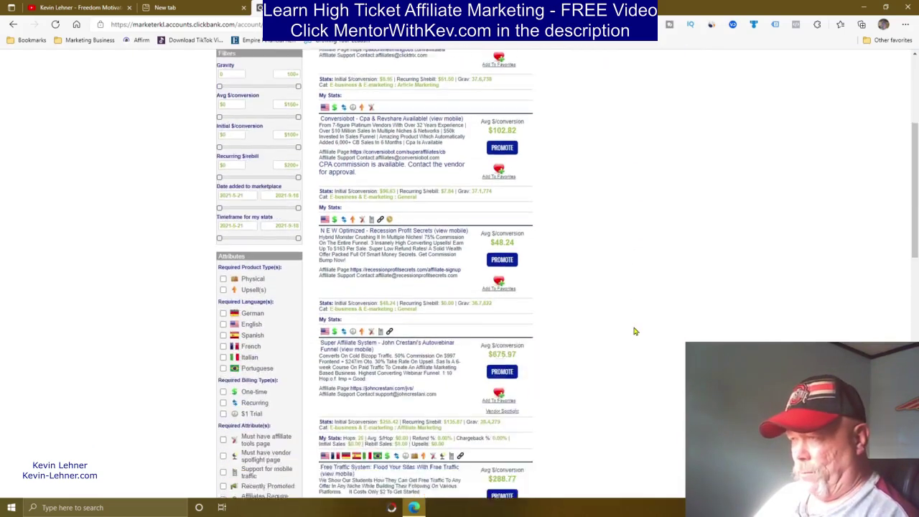
{"action": "scroll", "coordinate": [609, 284], "scroll_direction": "down", "scroll_amount": 2}
{"action": "scroll", "coordinate": [609, 288], "scroll_direction": "down", "scroll_amount": 4}
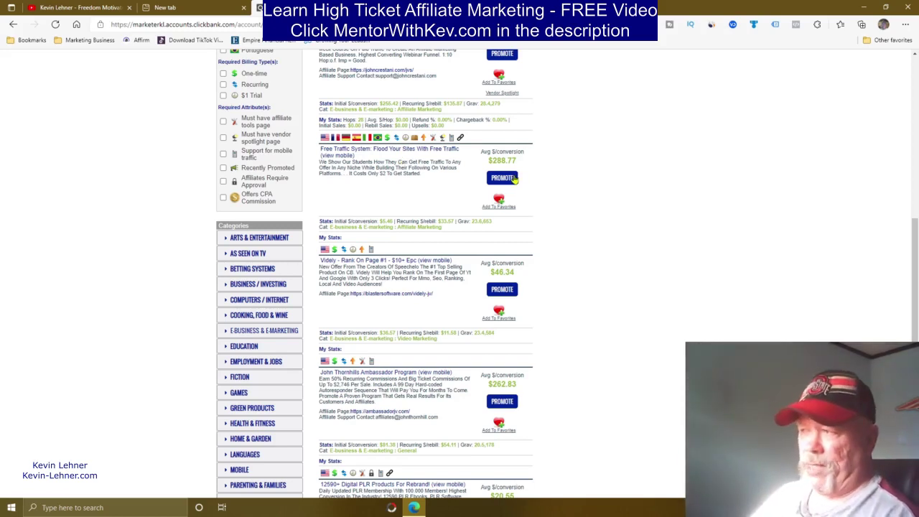
{"action": "left_click_drag", "start_coordinate": [489, 160], "coordinate": [515, 162]}
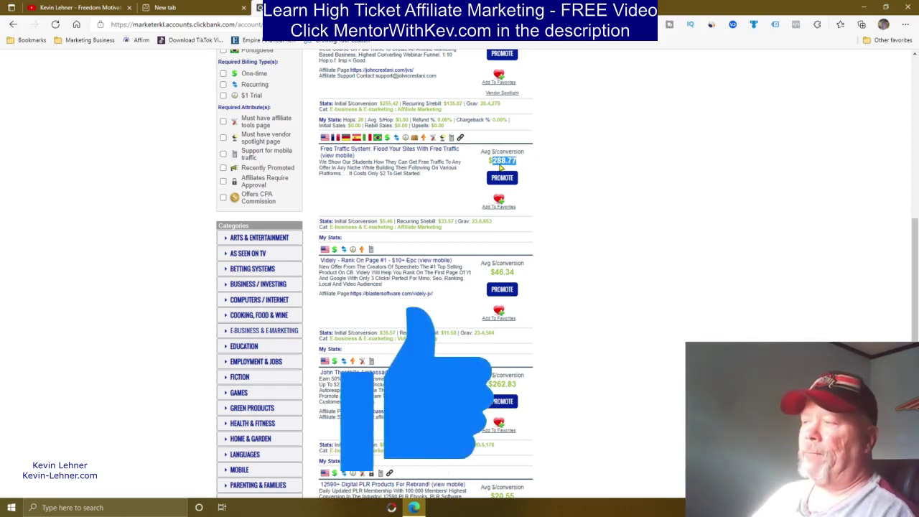
{"action": "left_click", "coordinate": [582, 194]}
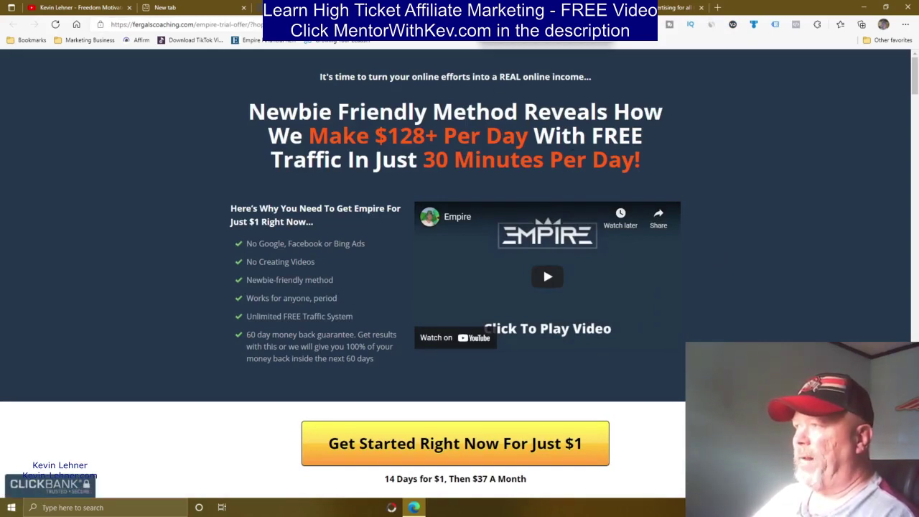
Review the Empire trial offer's sales page, covering the trial pricing, earnings proof, product introduction and student testimonials.
{"action": "scroll", "coordinate": [742, 220], "scroll_direction": "down", "scroll_amount": 5}
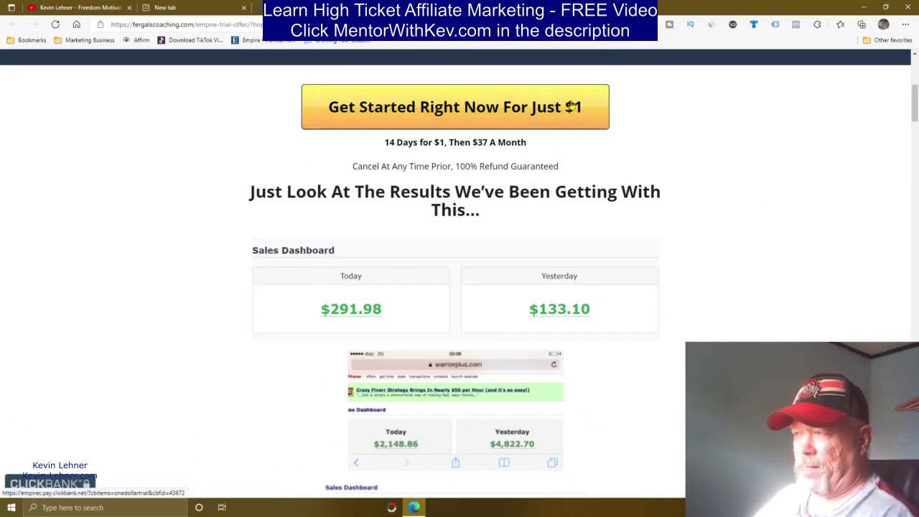
{"action": "left_click_drag", "start_coordinate": [384, 142], "coordinate": [526, 141]}
{"action": "left_click", "coordinate": [764, 249]}
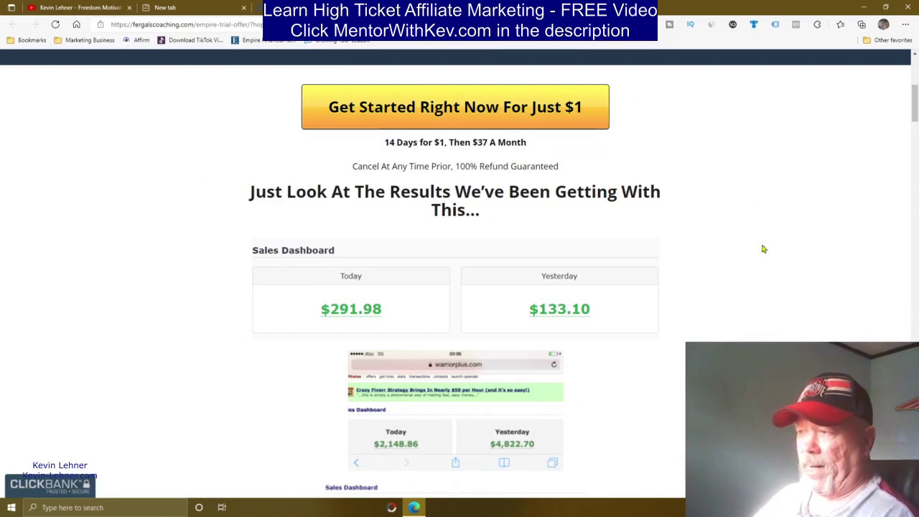
{"action": "scroll", "coordinate": [762, 292], "scroll_direction": "down", "scroll_amount": 5}
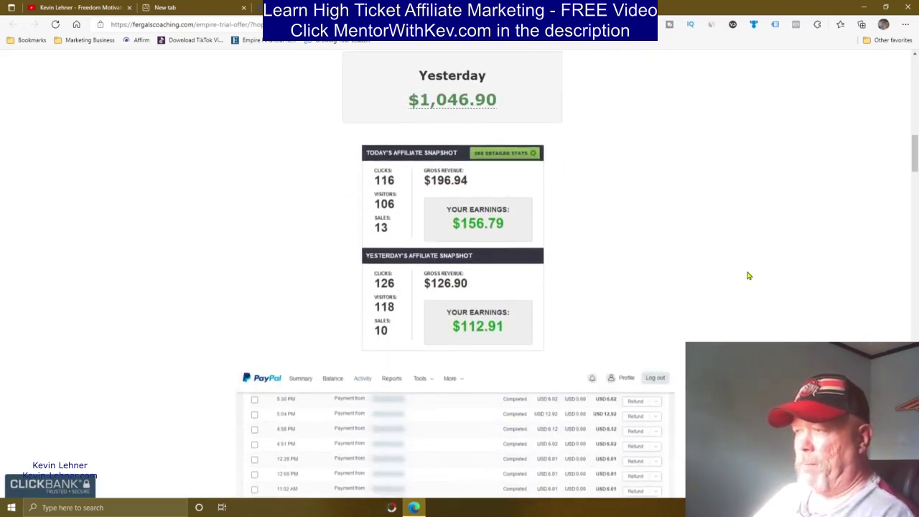
{"action": "scroll", "coordinate": [749, 264], "scroll_direction": "up", "scroll_amount": 5}
{"action": "scroll", "coordinate": [742, 267], "scroll_direction": "down", "scroll_amount": 10}
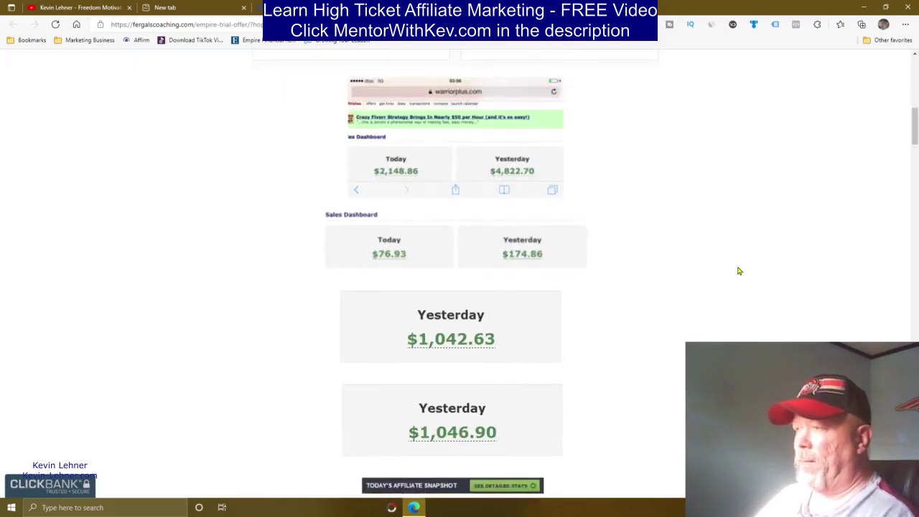
{"action": "scroll", "coordinate": [742, 270], "scroll_direction": "down", "scroll_amount": 10}
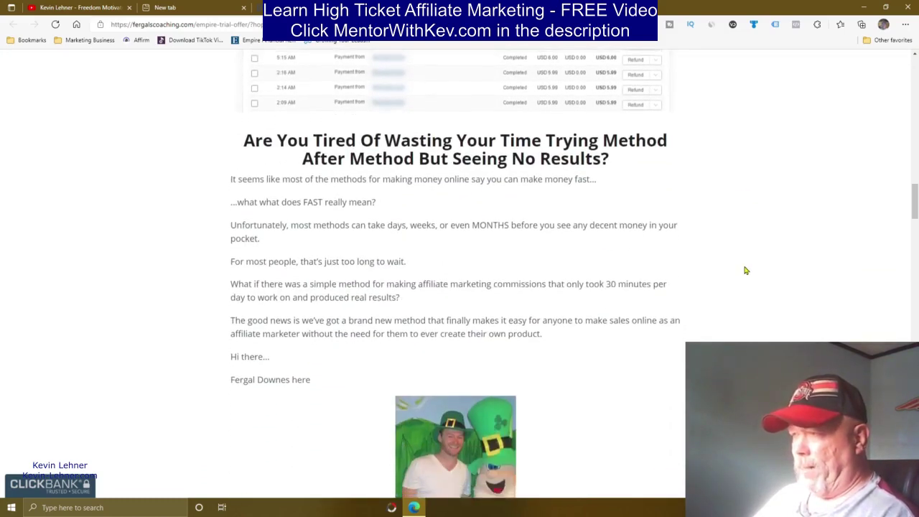
{"action": "scroll", "coordinate": [744, 270], "scroll_direction": "down", "scroll_amount": 12}
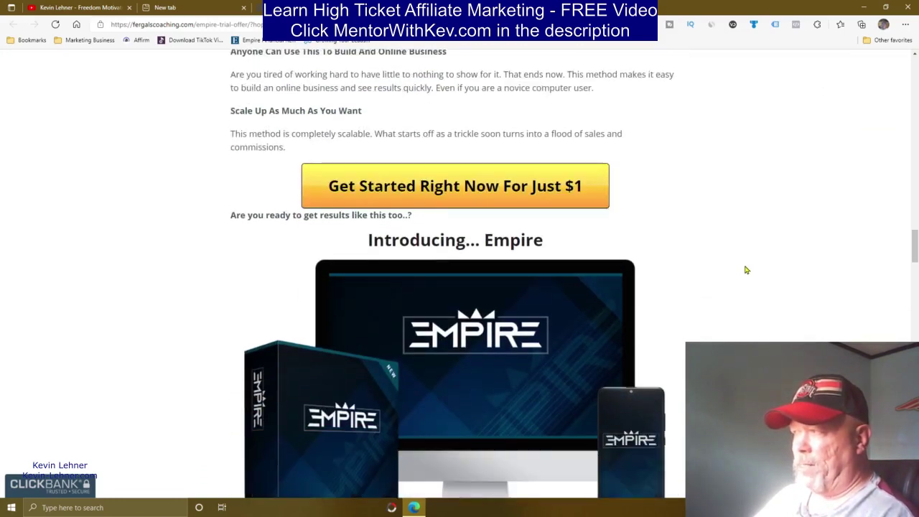
{"action": "scroll", "coordinate": [746, 269], "scroll_direction": "down", "scroll_amount": 12}
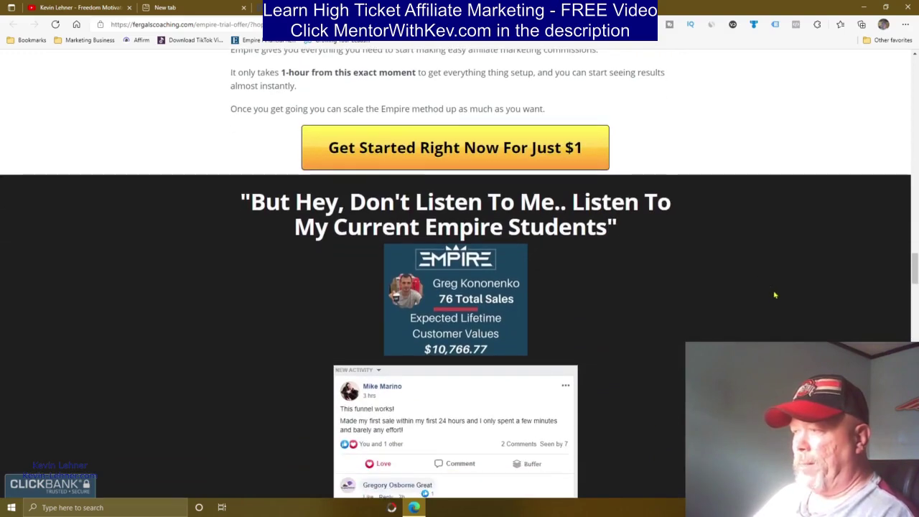
{"action": "scroll", "coordinate": [773, 339], "scroll_direction": "down", "scroll_amount": 10}
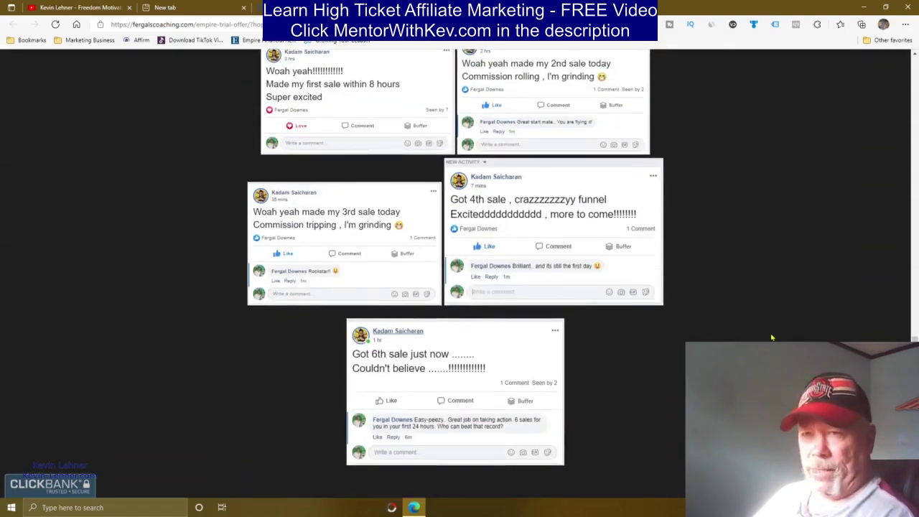
{"action": "scroll", "coordinate": [825, 301], "scroll_direction": "up", "scroll_amount": 7}
{"action": "left_click_drag", "start_coordinate": [914, 280], "coordinate": [914, 61]}
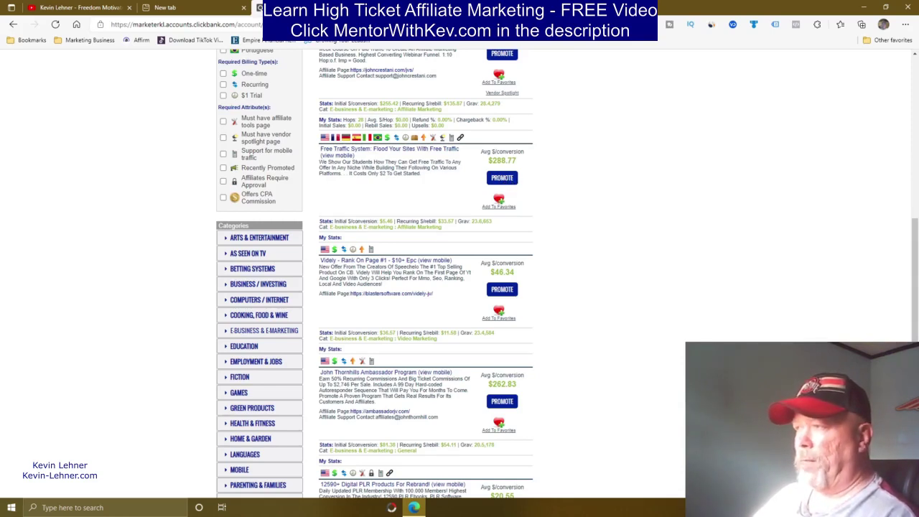
Switch to the AdHitz site, highlight its domain adhitz.com and open the information page for advertisers.
{"action": "left_click", "coordinate": [545, 8]}
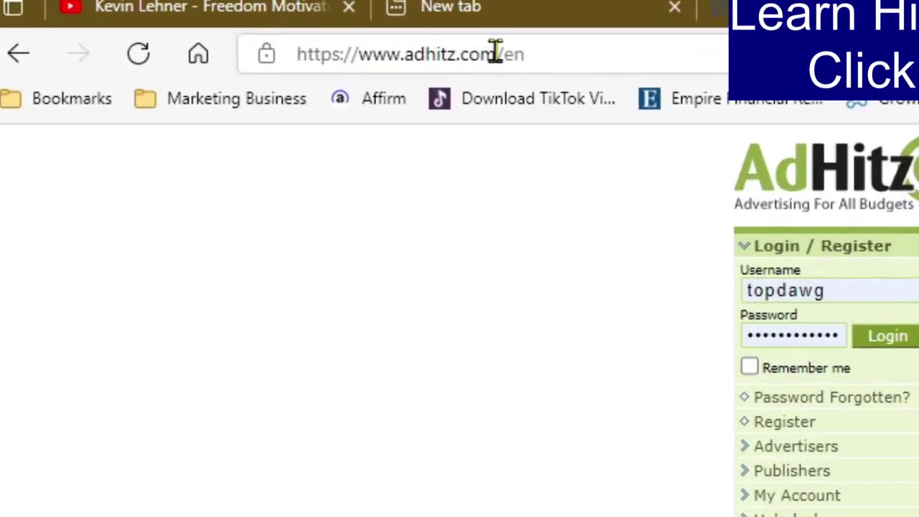
{"action": "left_click_drag", "start_coordinate": [496, 54], "coordinate": [408, 56]}
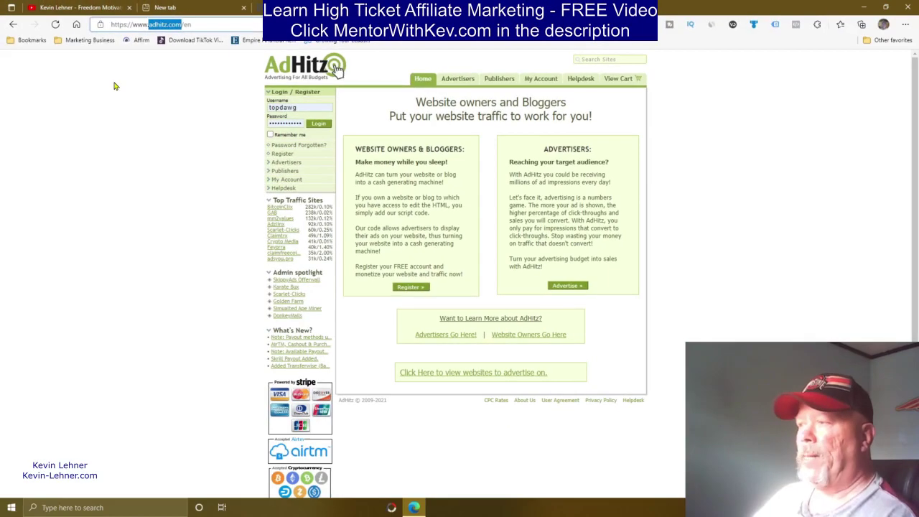
{"action": "left_click", "coordinate": [113, 86]}
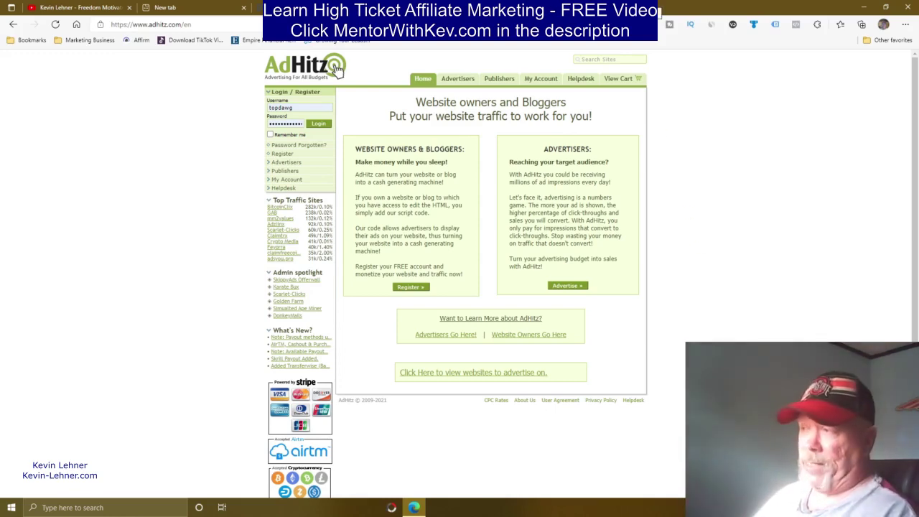
{"action": "mouse_move", "coordinate": [468, 82]}
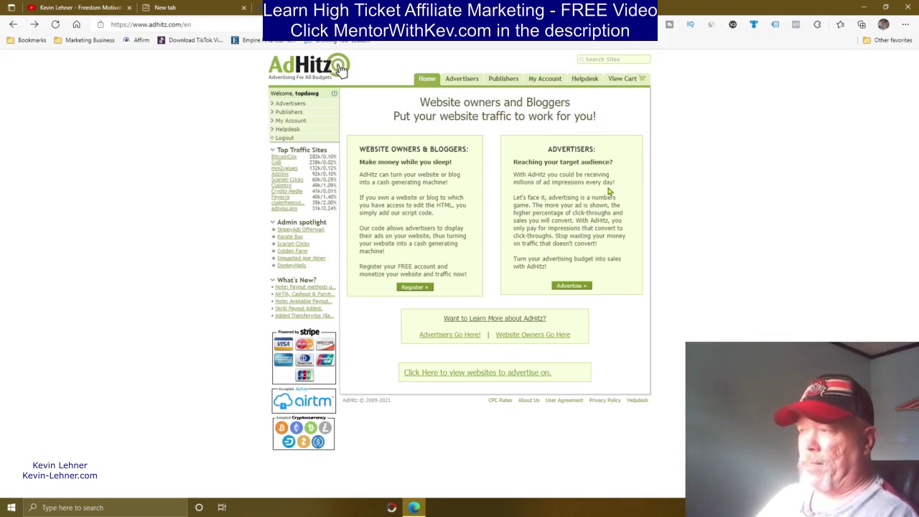
{"action": "left_click", "coordinate": [442, 334]}
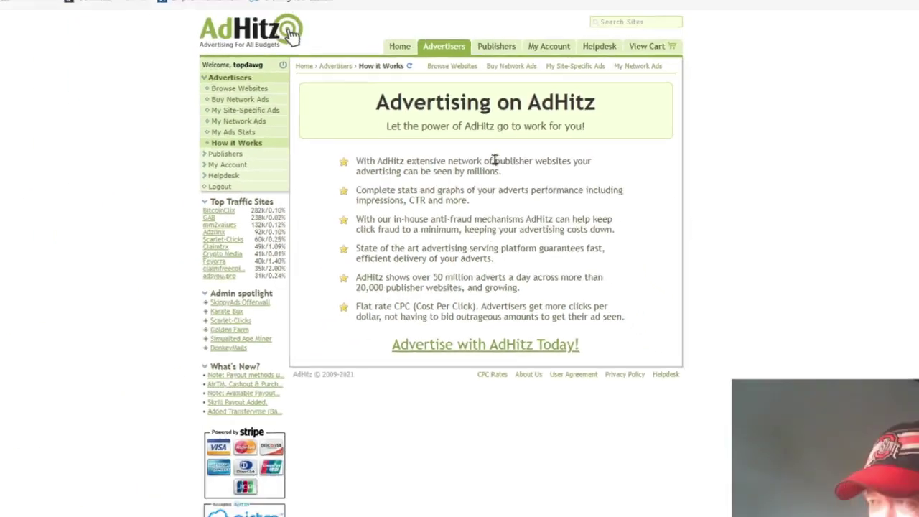
Open the Buy Network Ads form for advertisers.
{"action": "mouse_move", "coordinate": [505, 87]}
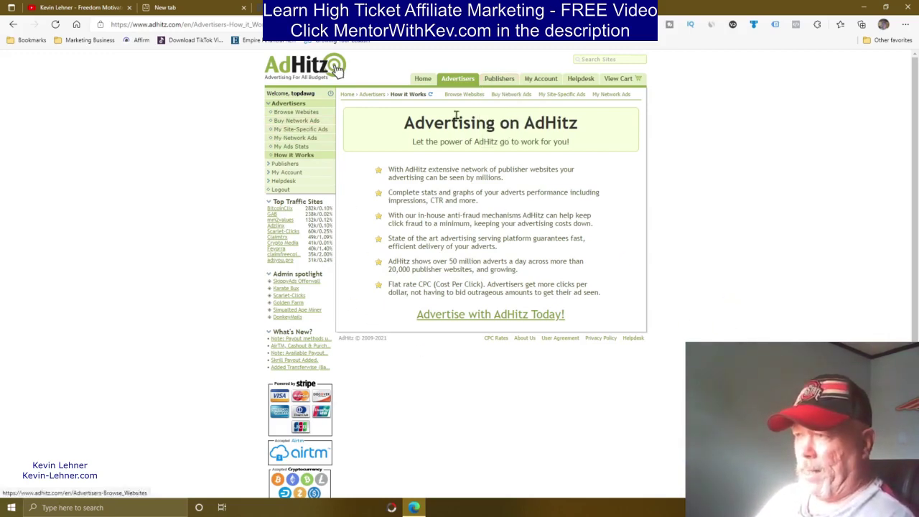
{"action": "mouse_move", "coordinate": [460, 81]}
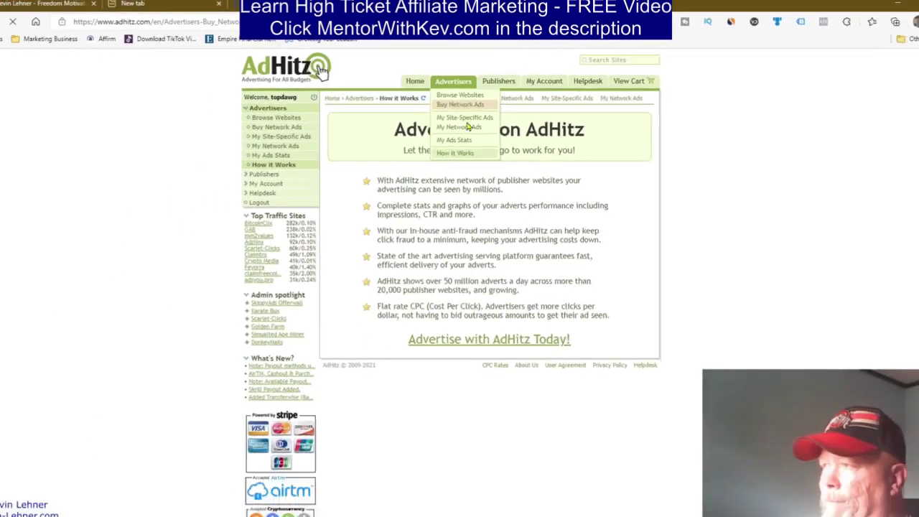
{"action": "left_click", "coordinate": [445, 140]}
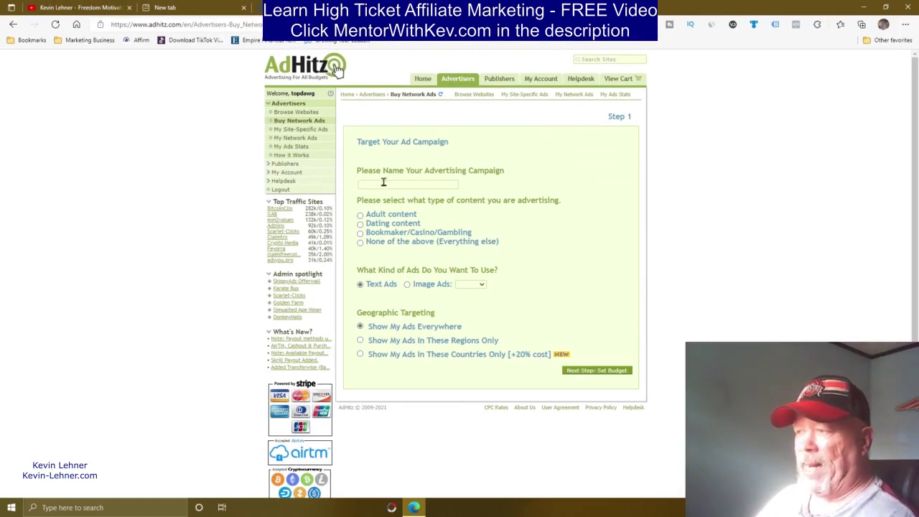
Name the campaign with the owner's first name followed by "Campaign" and set the content type to None of the above (Everything else).
{"action": "left_click", "coordinate": [384, 184]}
{"action": "type", "text": "Kevin"}
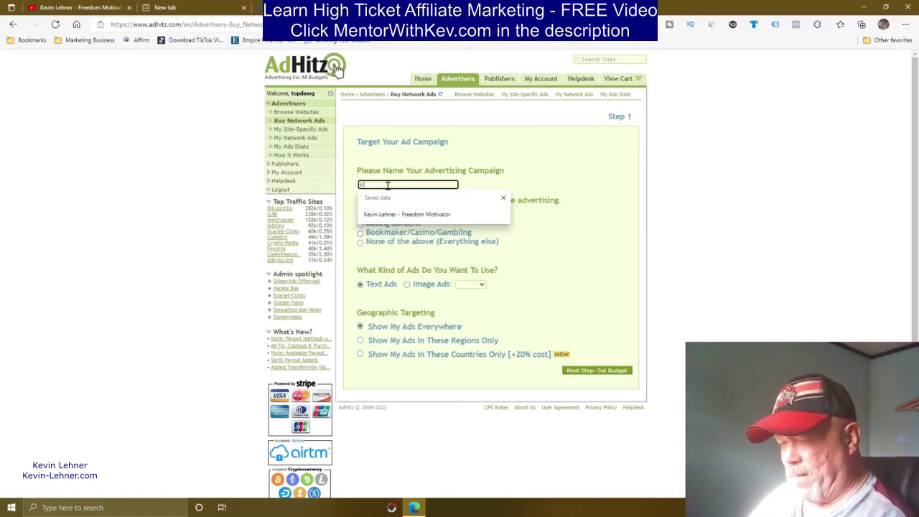
{"action": "type", "text": "'s "}
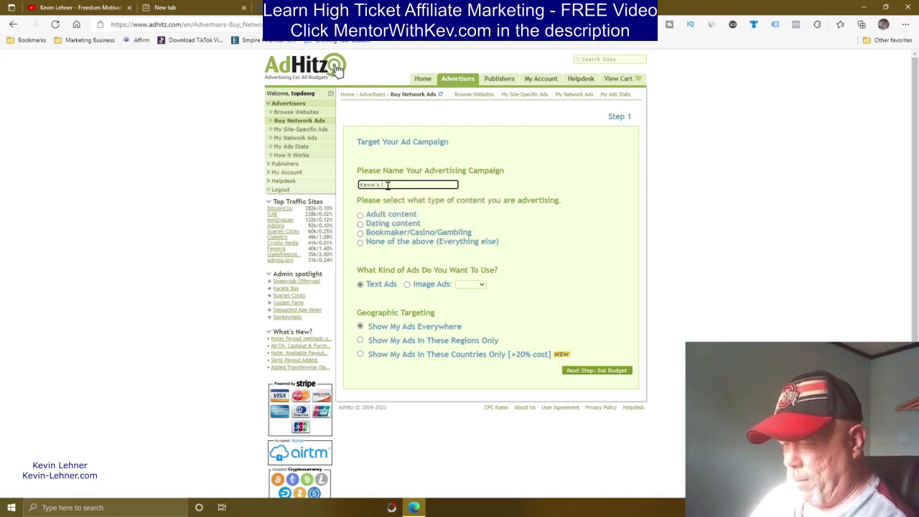
{"action": "type", "text": "Campaign"}
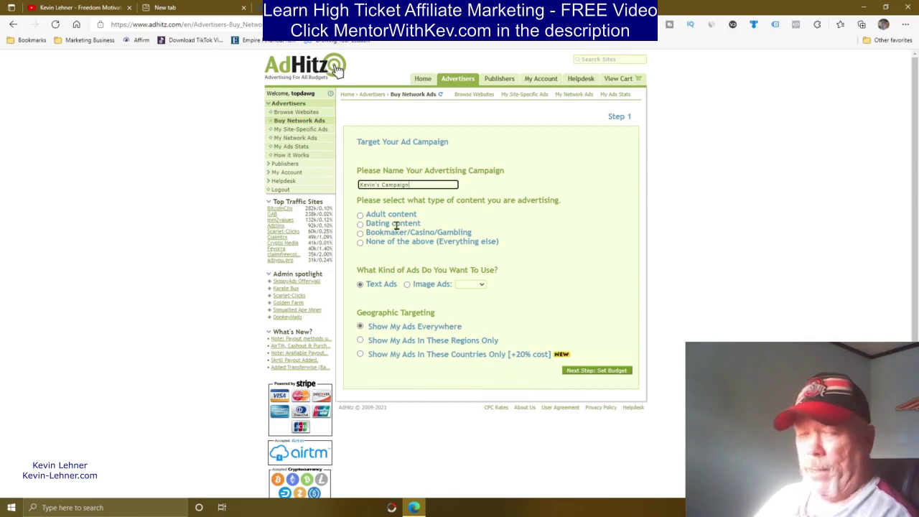
{"action": "left_click", "coordinate": [360, 243]}
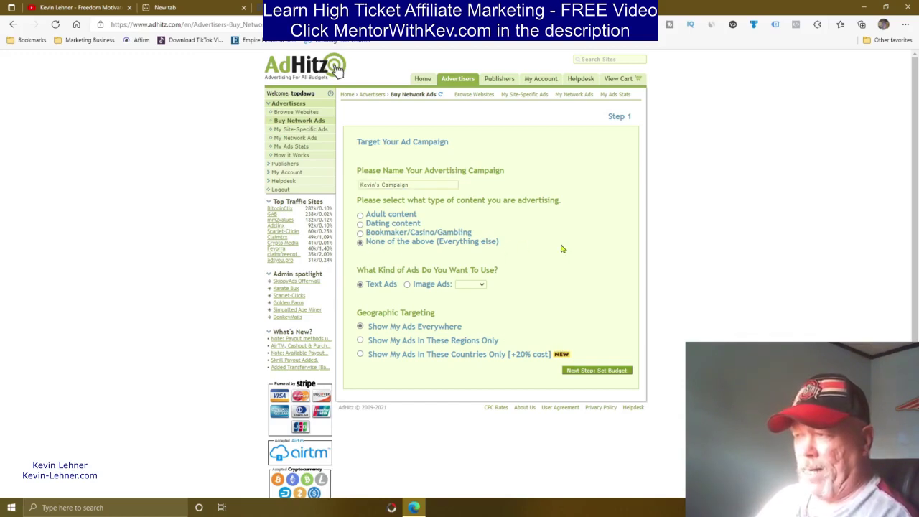
View the available image ad sizes without choosing one.
{"action": "scroll", "coordinate": [569, 267], "scroll_direction": "down", "scroll_amount": 1}
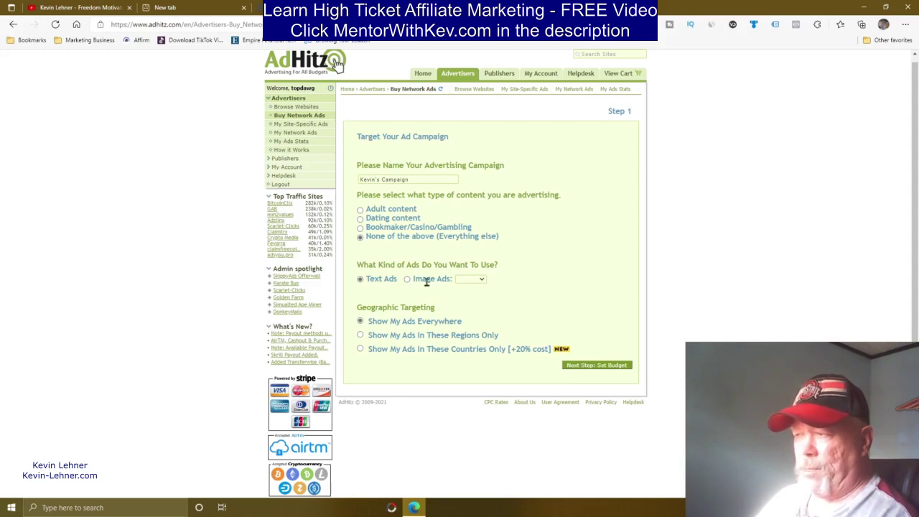
{"action": "left_click", "coordinate": [478, 280]}
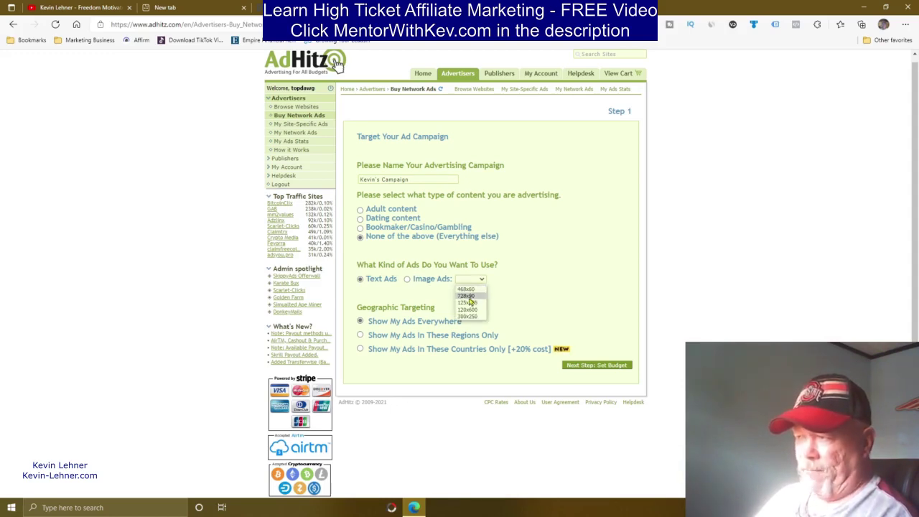
{"action": "left_click", "coordinate": [574, 288]}
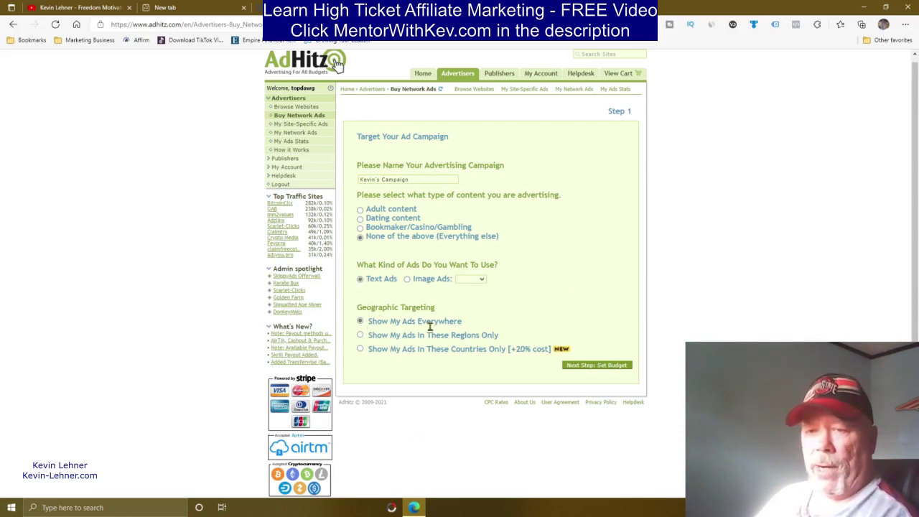
View the region options under Geographic Targeting and set the ads to show in specific countries only.
{"action": "left_click", "coordinate": [360, 335]}
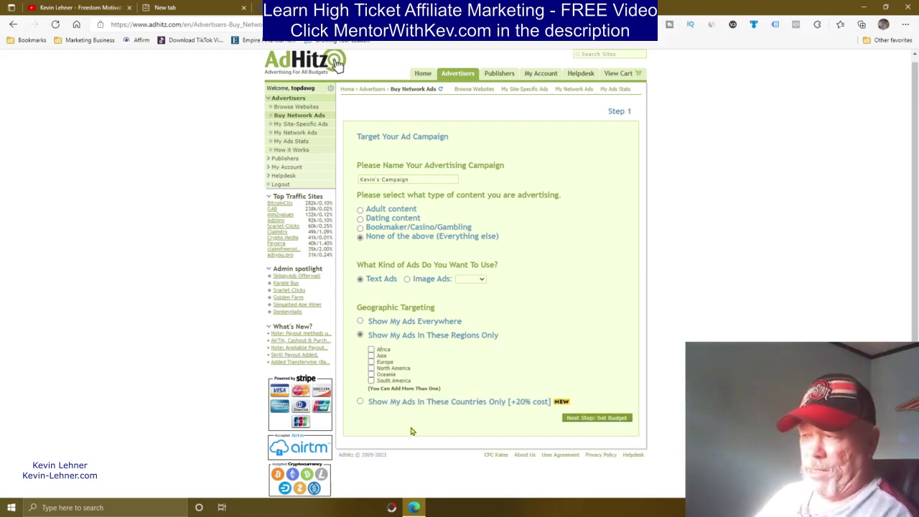
{"action": "left_click", "coordinate": [360, 402]}
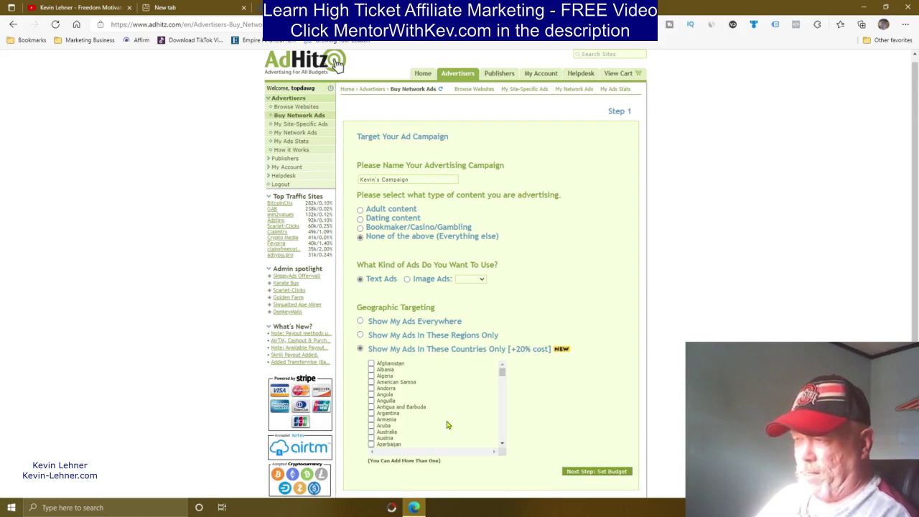
Set the geographic targeting to show the ads everywhere and proceed to the campaign budget.
{"action": "mouse_move", "coordinate": [502, 371]}
{"action": "left_mouse_down"}
{"action": "mouse_move", "coordinate": [506, 449]}
{"action": "mouse_move", "coordinate": [504, 371]}
{"action": "left_mouse_up"}
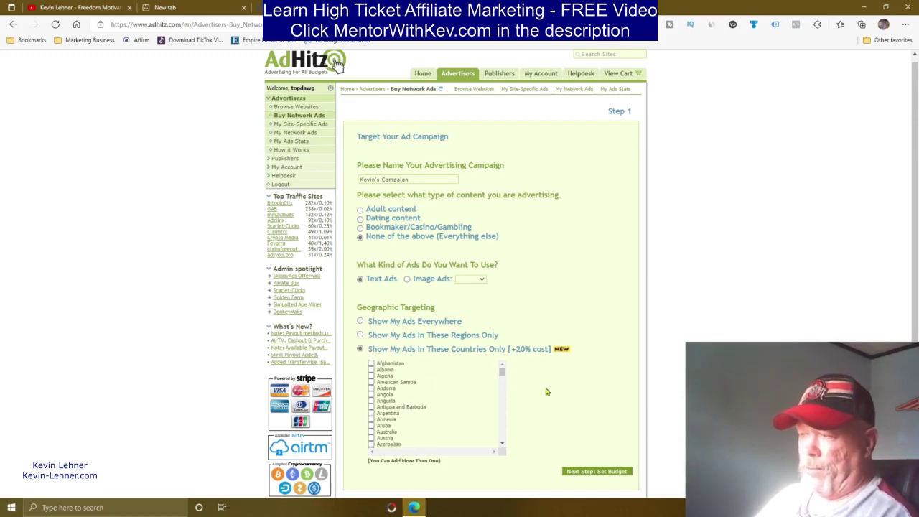
{"action": "left_click", "coordinate": [361, 321]}
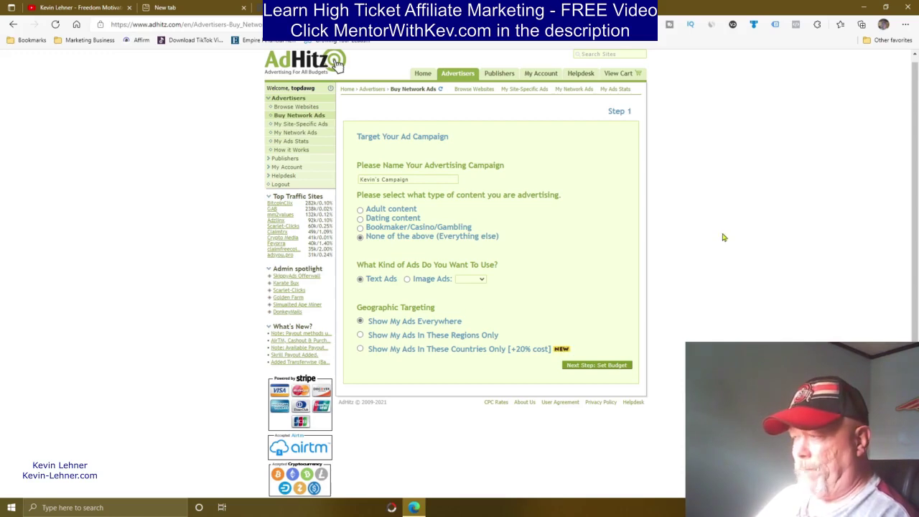
{"action": "left_click", "coordinate": [598, 366]}
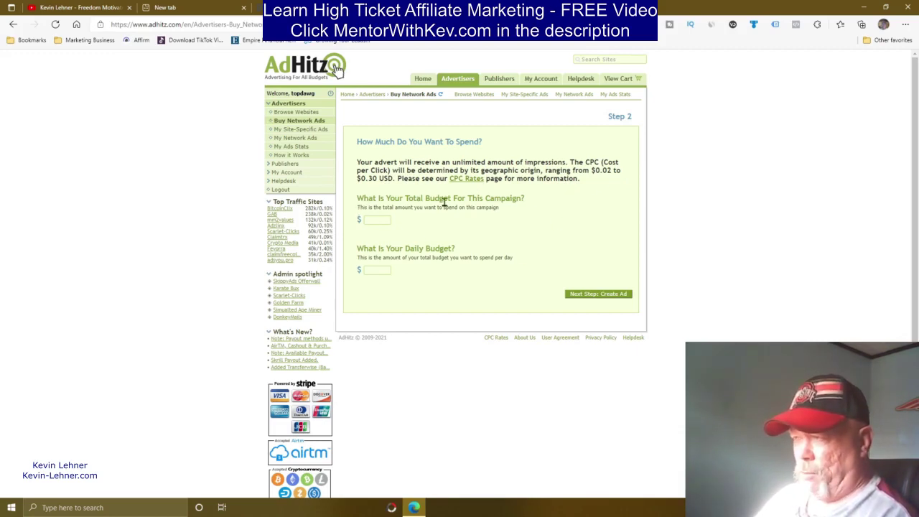
Set the campaign's total budget to $10 and its daily budget to $5, and proceed to creating the ad.
{"action": "left_click", "coordinate": [378, 222]}
{"action": "type", "text": "10"}
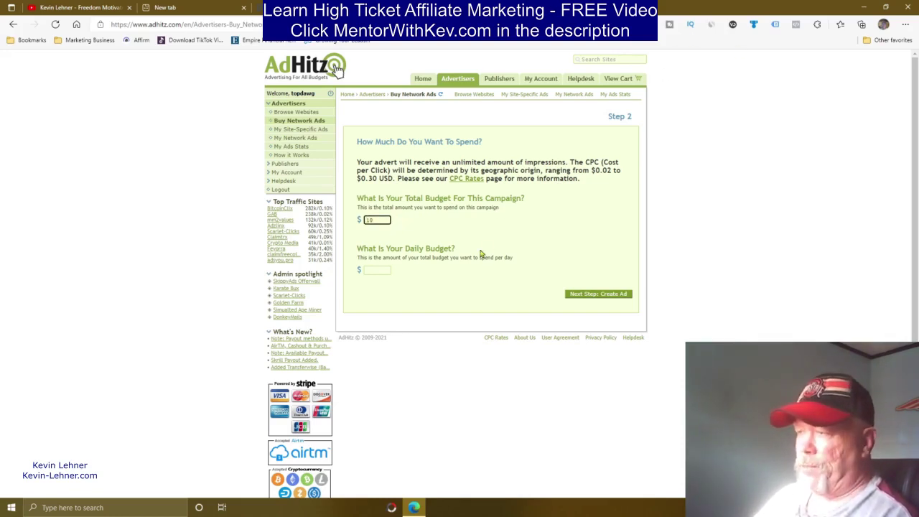
{"action": "key", "text": "BackSpace"}
{"action": "key", "text": "BackSpace"}
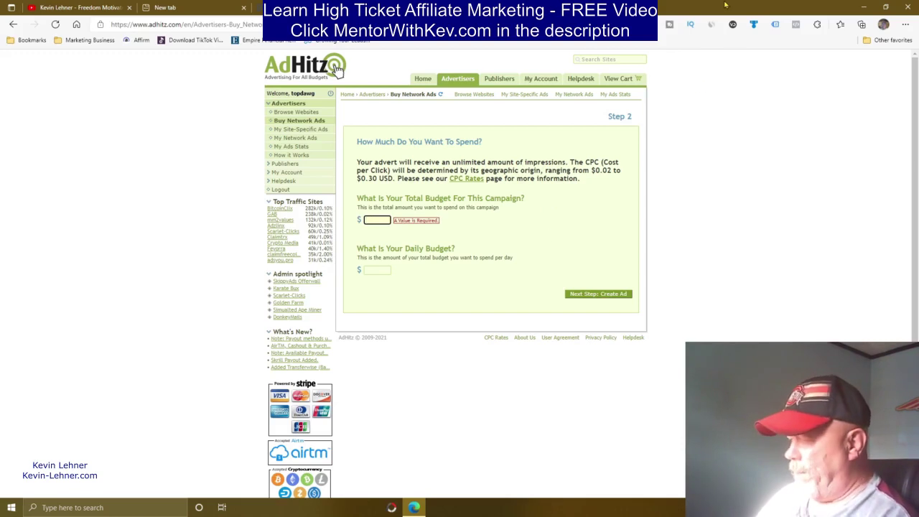
{"action": "type", "text": "5"}
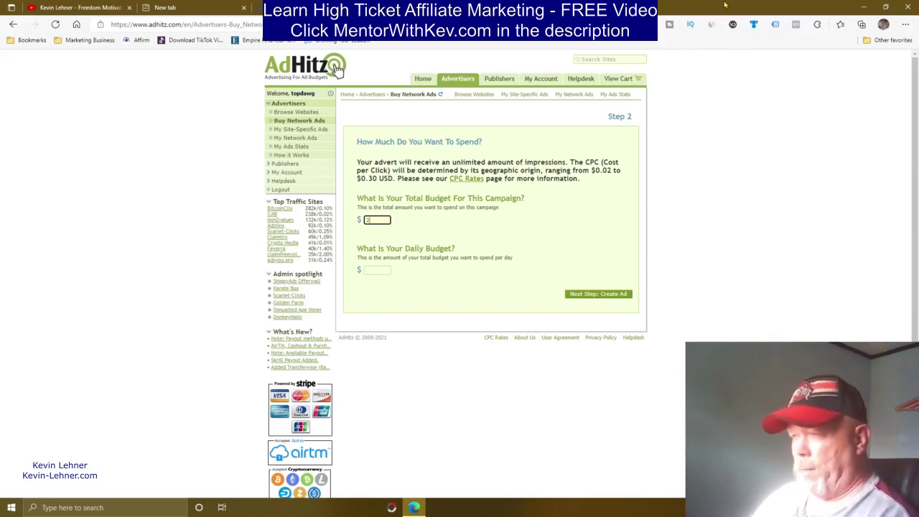
{"action": "key", "text": "BackSpace"}
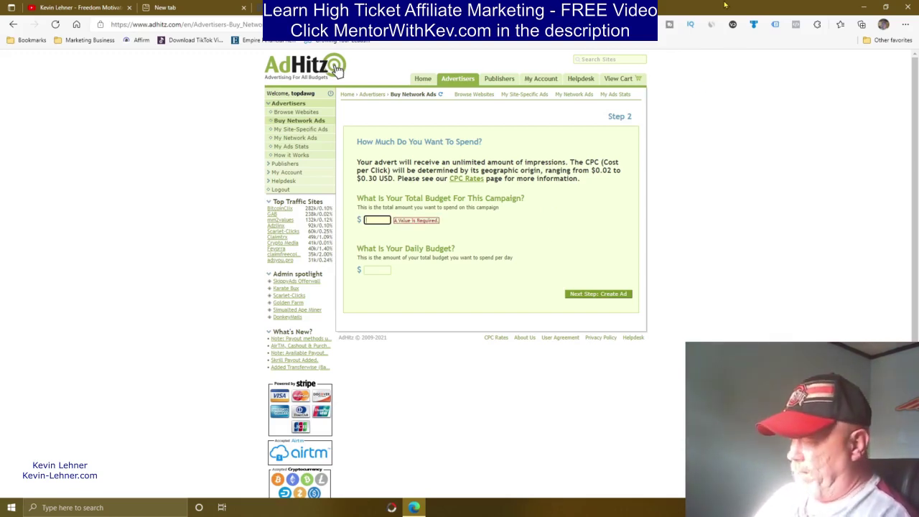
{"action": "type", "text": "10"}
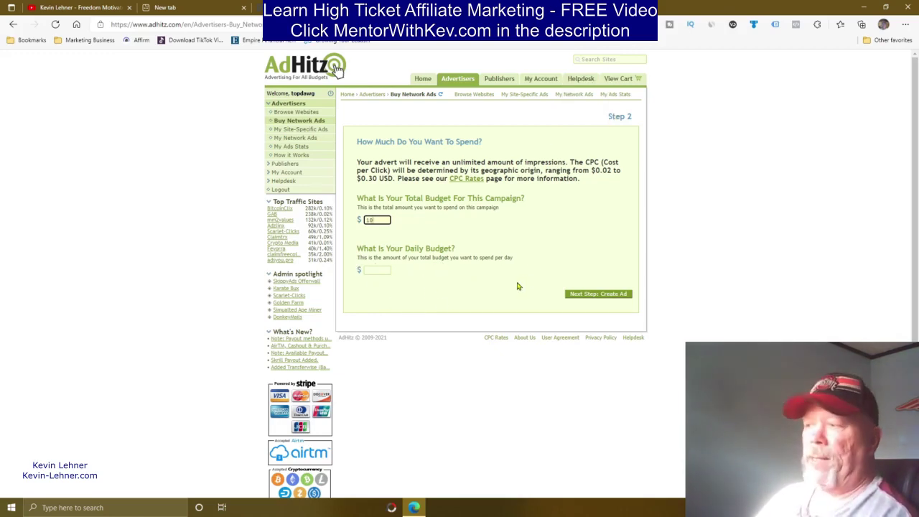
{"action": "left_click", "coordinate": [378, 270]}
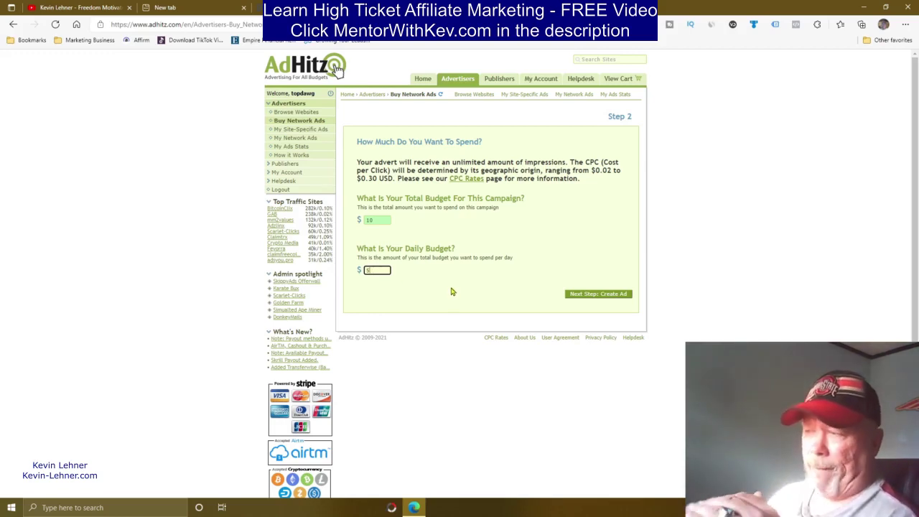
{"action": "left_click", "coordinate": [598, 294]}
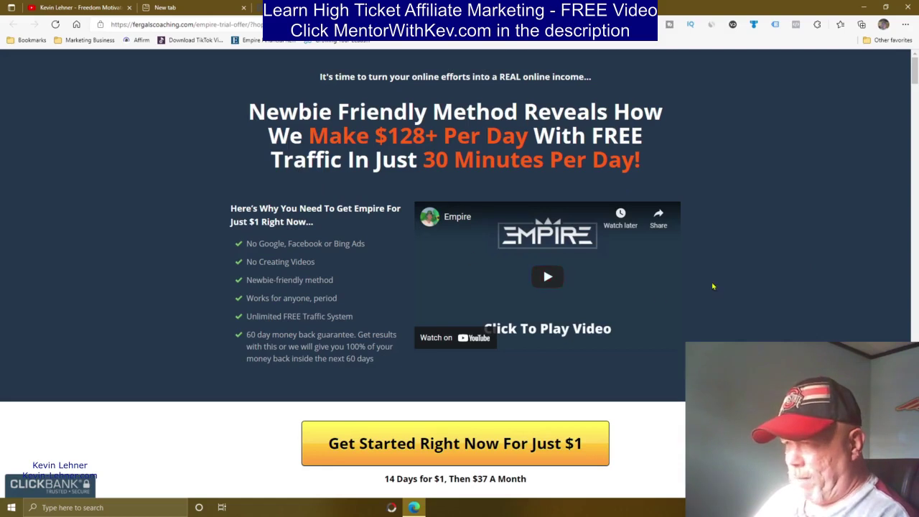
Review the Empire sales page for wording to use in the ad.
{"action": "scroll", "coordinate": [712, 287], "scroll_direction": "down", "scroll_amount": 1}
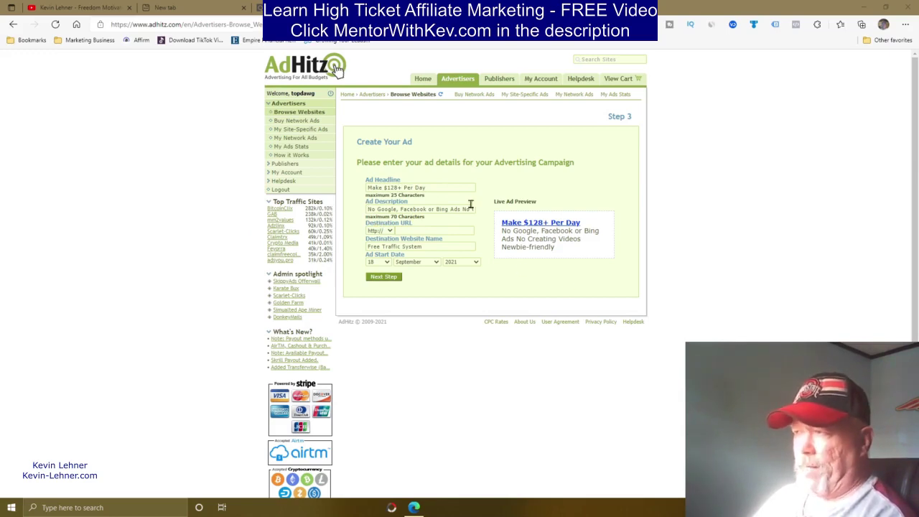
{"action": "left_click", "coordinate": [507, 9]}
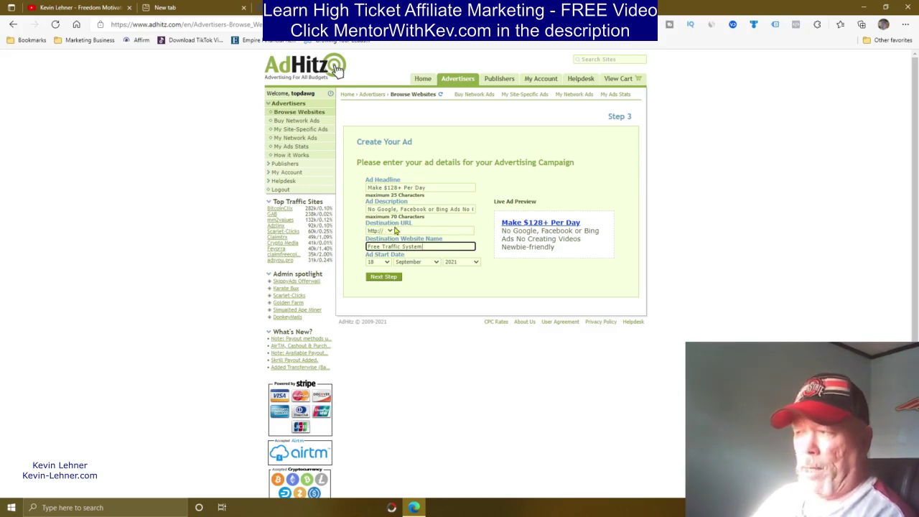
Open the HopLink generator for the Free Traffic System offer on ClickBank and fill in the account nickname.
{"action": "left_click", "coordinate": [287, 6]}
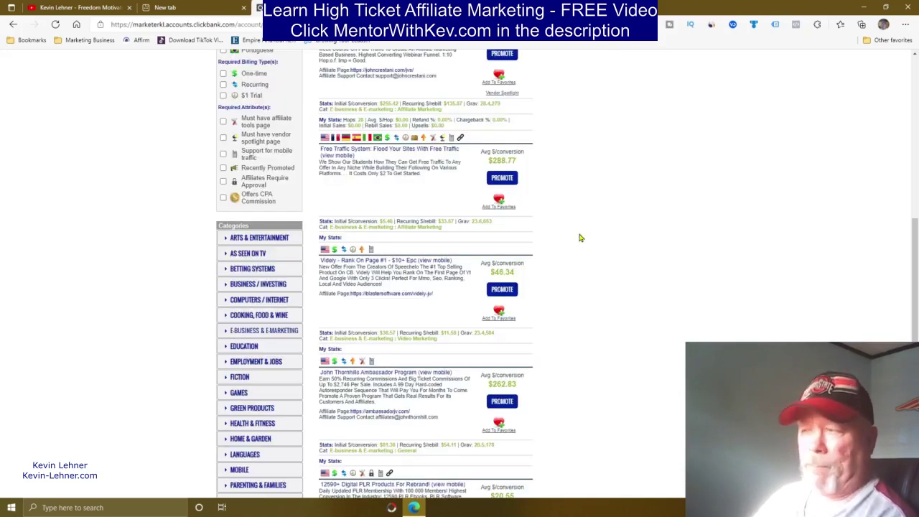
{"action": "left_click", "coordinate": [506, 178]}
{"action": "left_click", "coordinate": [135, 97]}
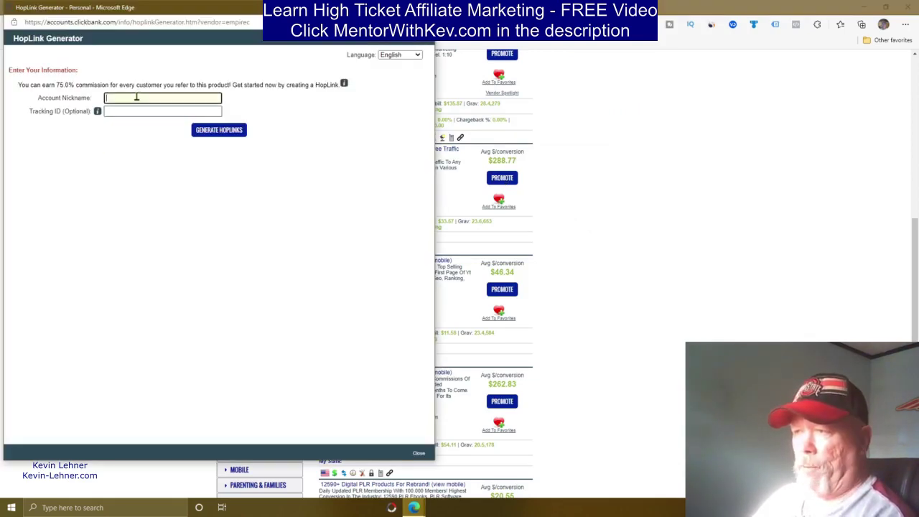
{"action": "left_click", "coordinate": [120, 129]}
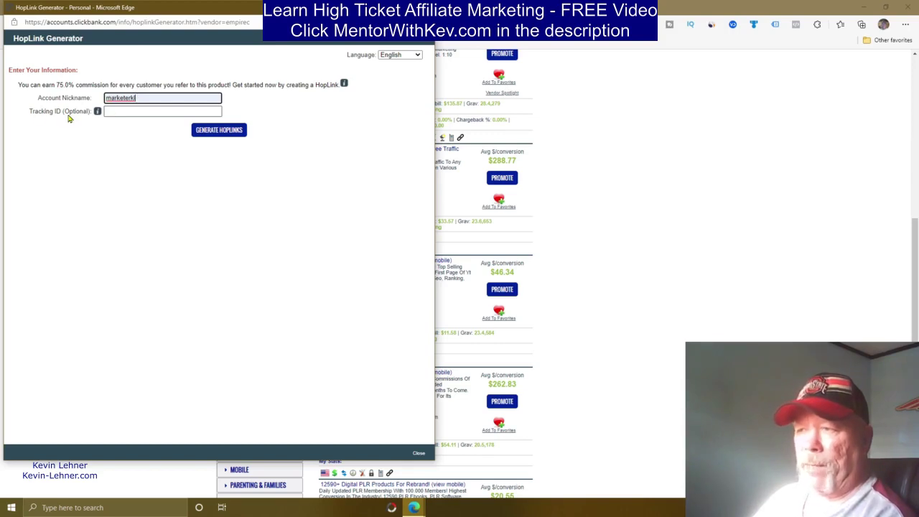
Generate a HopLink with the tracking ID Adhitz, copy the encrypted link and close the generator.
{"action": "left_click", "coordinate": [123, 112]}
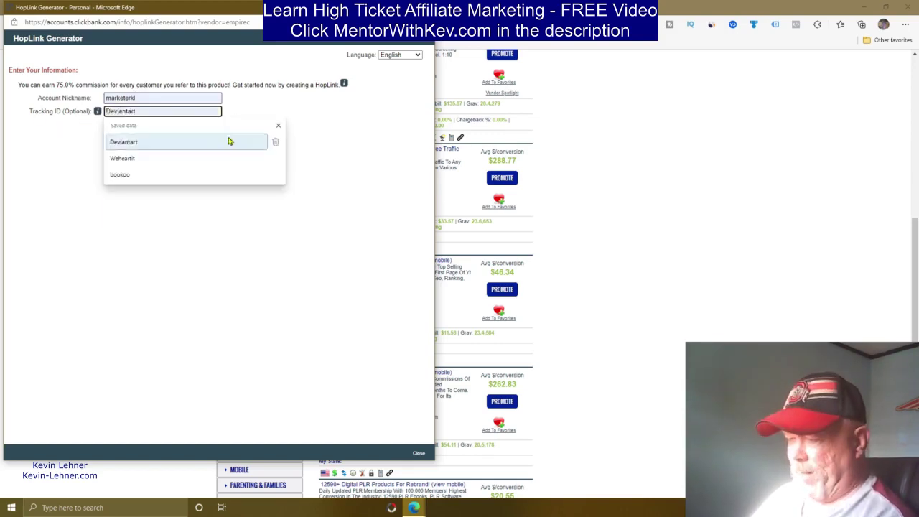
{"action": "type", "text": "Adhitz"}
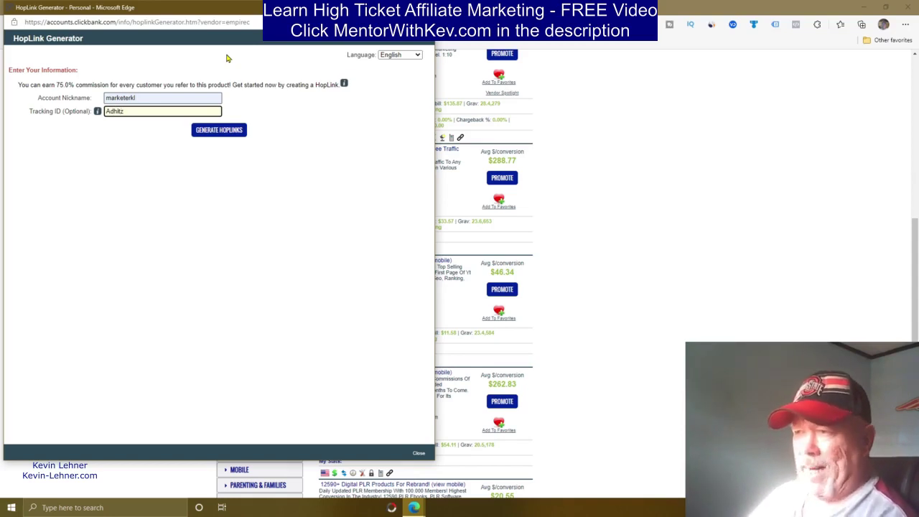
{"action": "key", "text": "ctrl+a"}
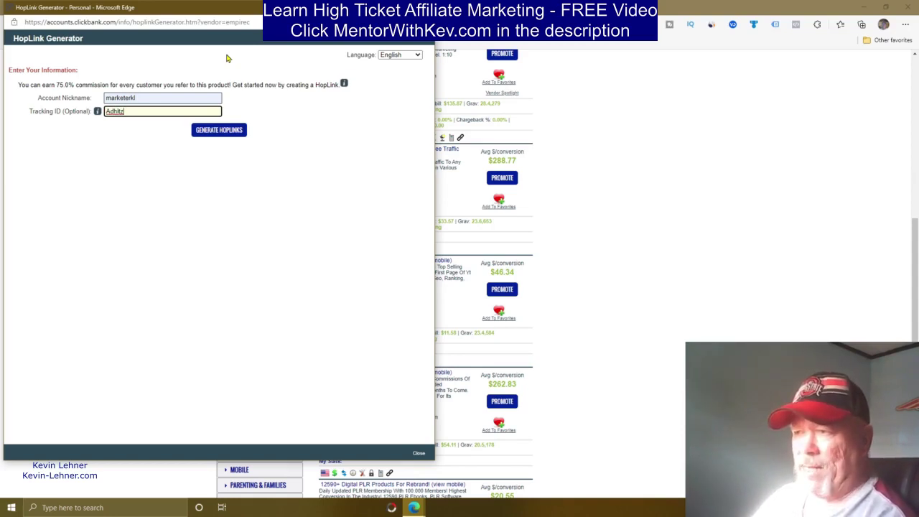
{"action": "left_click", "coordinate": [219, 131]}
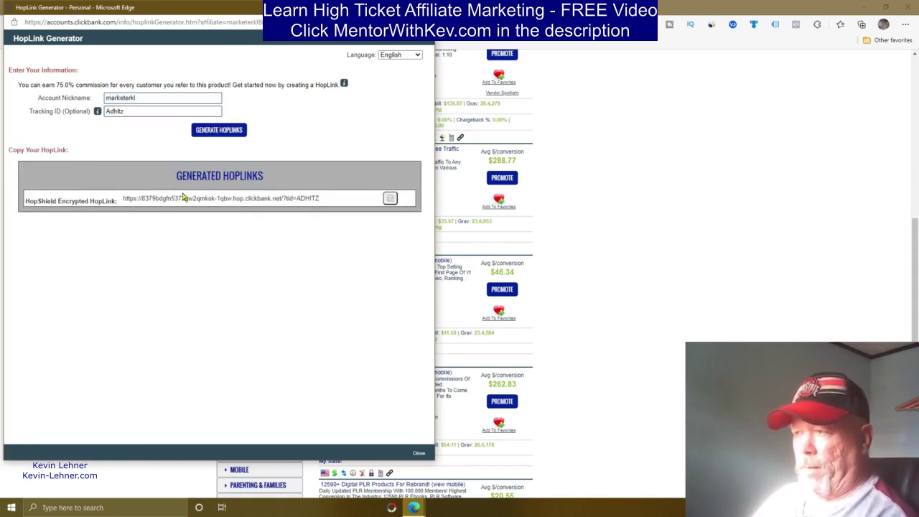
{"action": "left_click", "coordinate": [390, 199]}
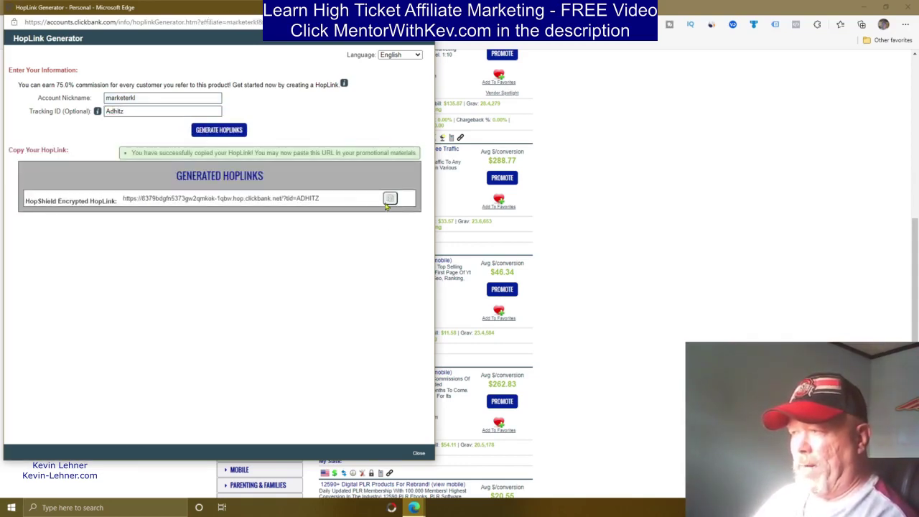
{"action": "key", "text": "ctrl+w"}
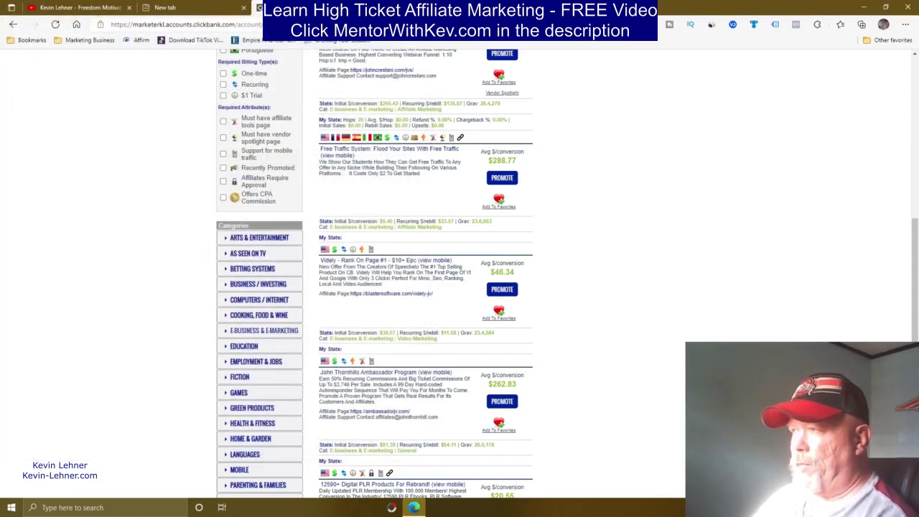
{"action": "left_click", "coordinate": [533, 8]}
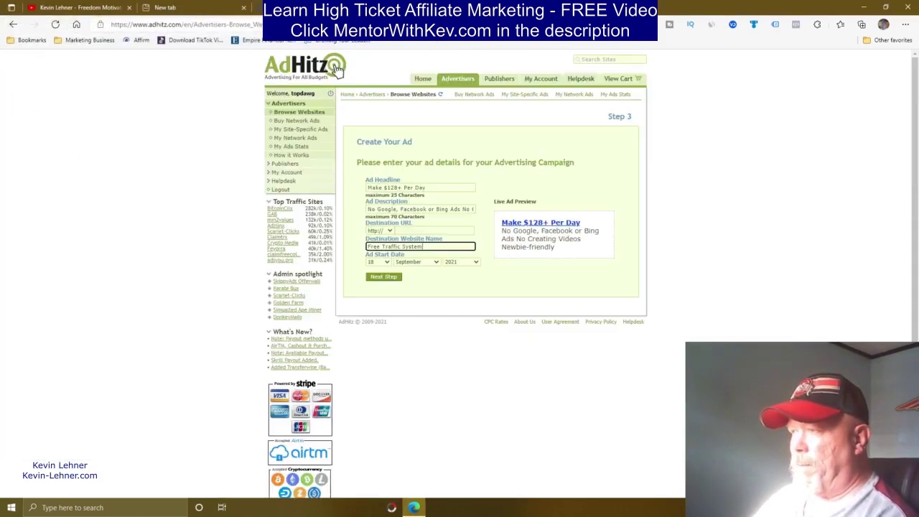
{"action": "left_click", "coordinate": [406, 228]}
{"action": "key", "text": "ctrl+v"}
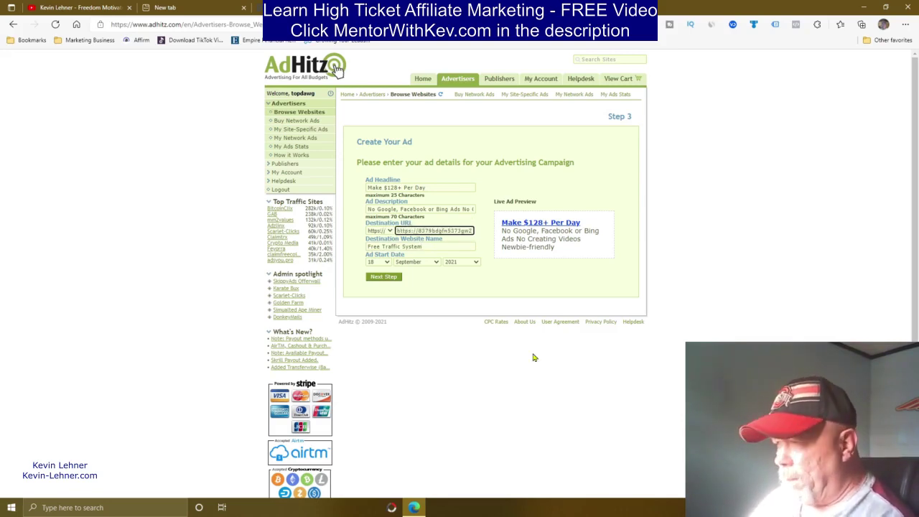
{"action": "key", "text": "Left"}
{"action": "key", "text": "Left"}
{"action": "key", "text": "Left"}
{"action": "key", "text": "Left"}
{"action": "key", "text": "Left"}
{"action": "key", "text": "Left"}
{"action": "key", "text": "Left"}
{"action": "key", "text": "Left"}
{"action": "key", "text": "Left"}
{"action": "key", "text": "Left"}
{"action": "key", "text": "Left"}
{"action": "key", "text": "Left"}
{"action": "key", "text": "Left"}
{"action": "key", "text": "Left"}
{"action": "key", "text": "Left"}
{"action": "key", "text": "Left"}
{"action": "key", "text": "Left"}
{"action": "key", "text": "Left"}
{"action": "key", "text": "Left"}
{"action": "key", "text": "Left"}
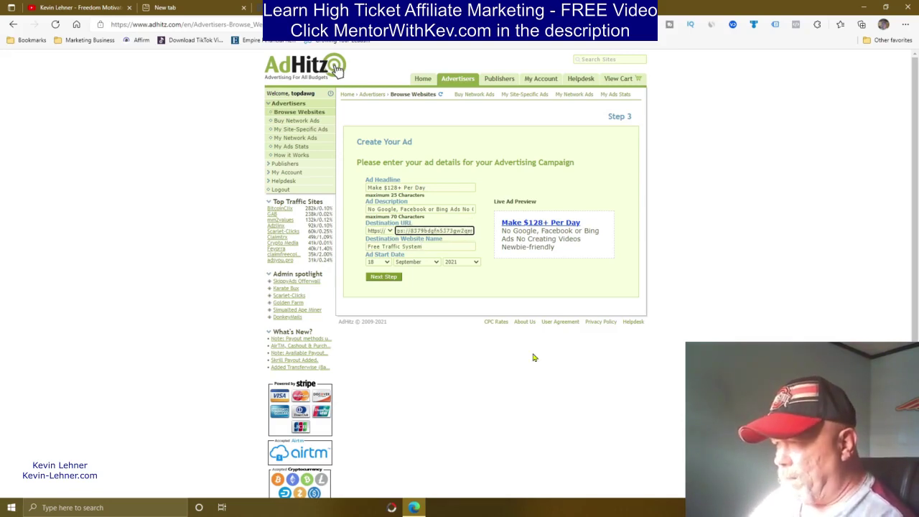
{"action": "key", "text": "Right"}
{"action": "key", "text": "Right"}
{"action": "key", "text": "Right"}
{"action": "key", "text": "Right"}
{"action": "key", "text": "Right"}
{"action": "key", "text": "Right"}
{"action": "key", "text": "Right"}
{"action": "key", "text": "Right"}
{"action": "key", "text": "Right"}
{"action": "key", "text": "Right"}
{"action": "key", "text": "Right"}
{"action": "key", "text": "Right"}
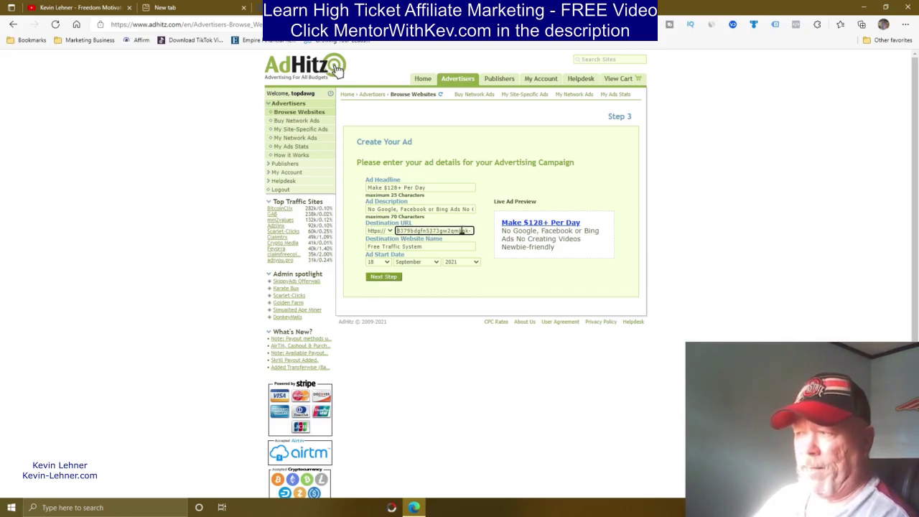
{"action": "left_click", "coordinate": [389, 231]}
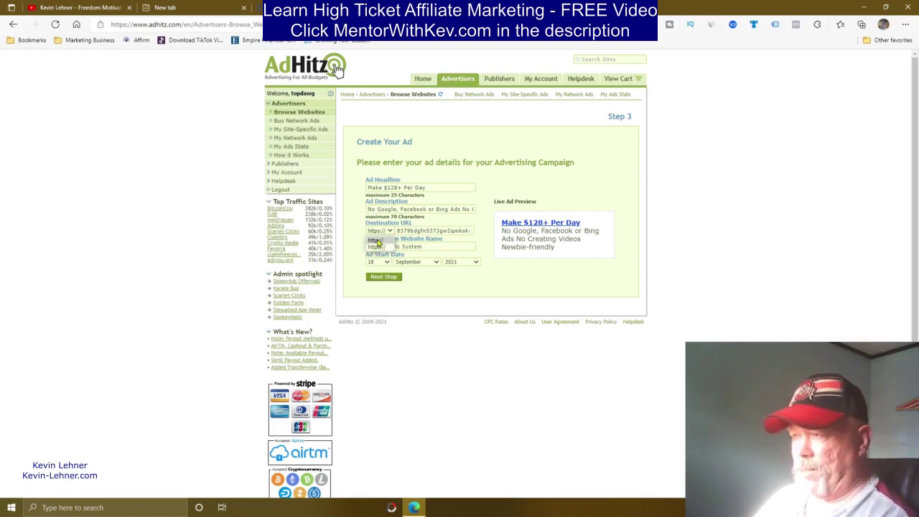
{"action": "left_click", "coordinate": [386, 232]}
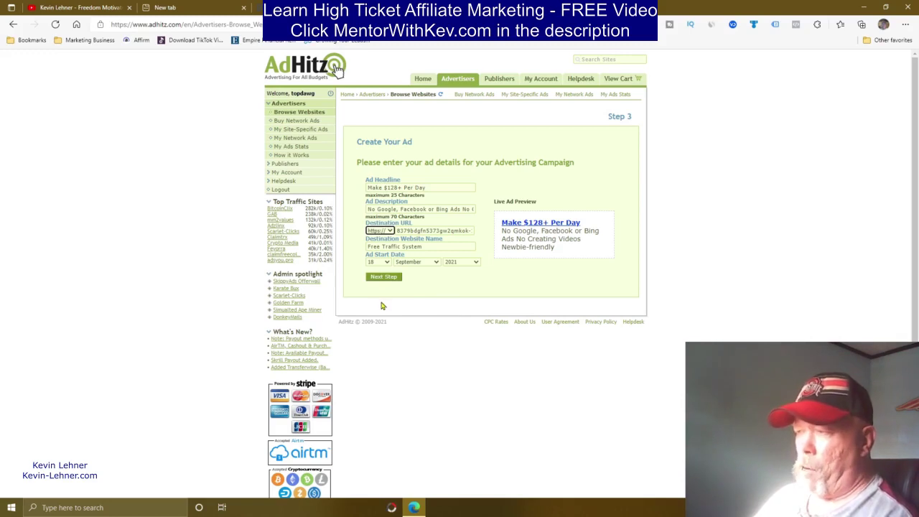
Set the ad start date to 20 September 2021 and submit the ad details to the basket.
{"action": "left_click", "coordinate": [387, 263]}
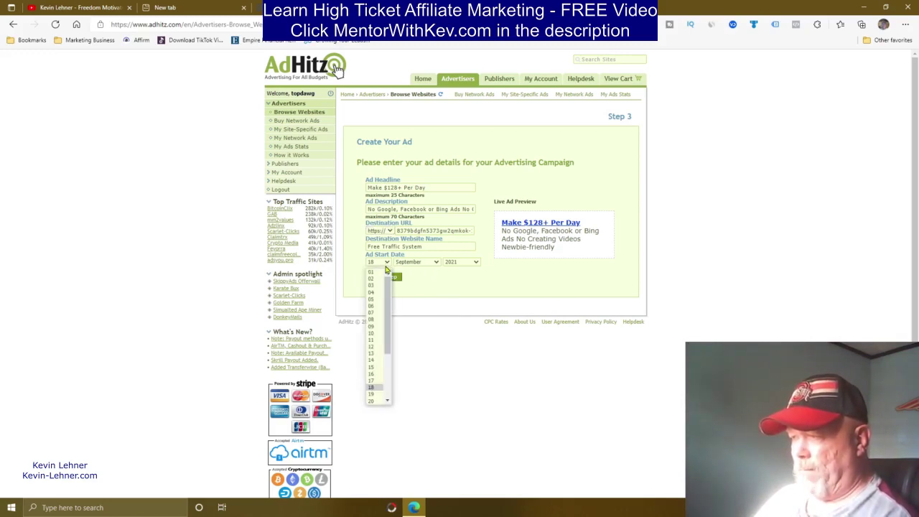
{"action": "left_click", "coordinate": [372, 402]}
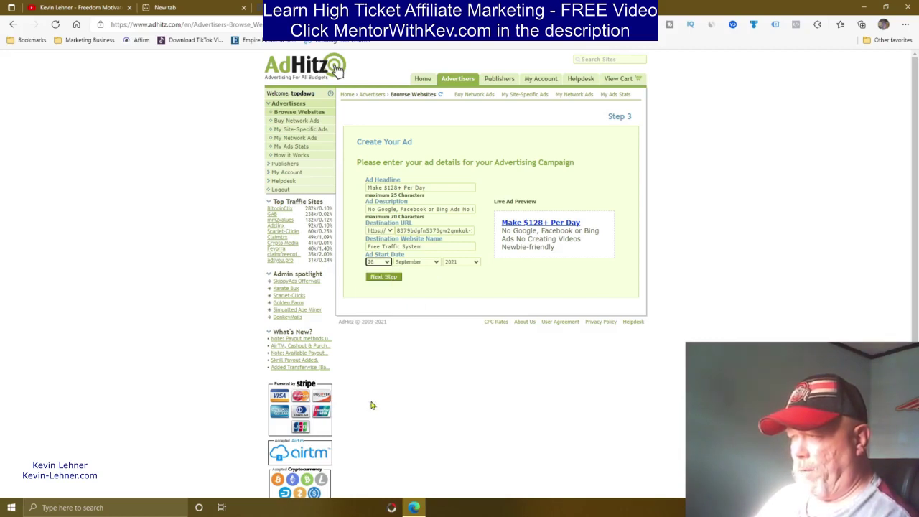
{"action": "left_click", "coordinate": [384, 278]}
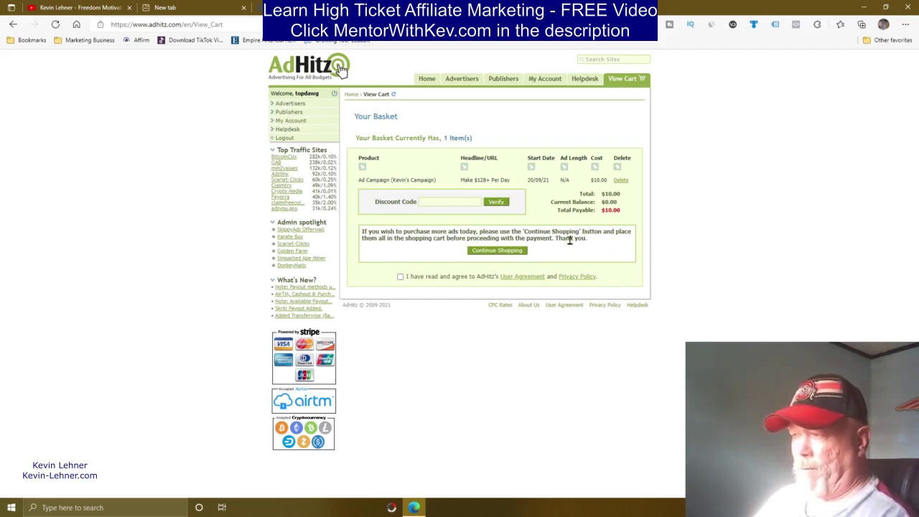
Agree to AdHitz's User Agreement and Privacy Policy for the basket order.
{"action": "left_click", "coordinate": [400, 277]}
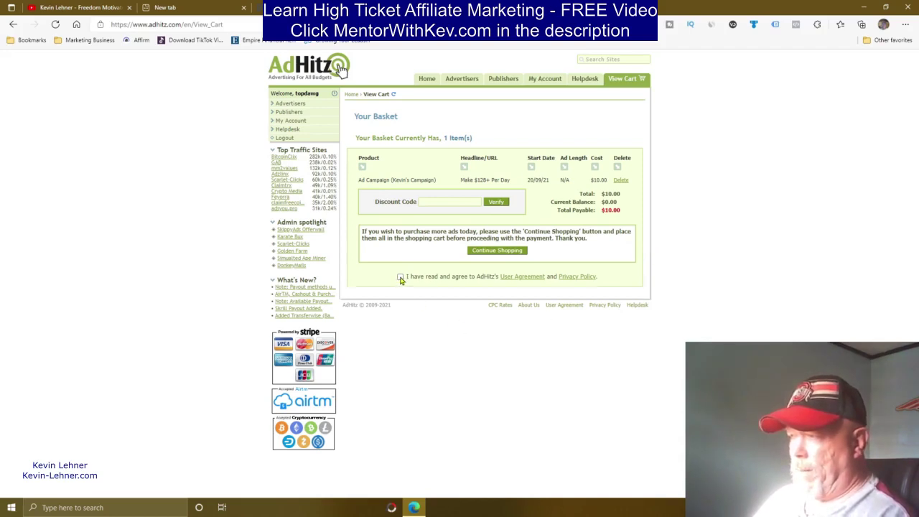